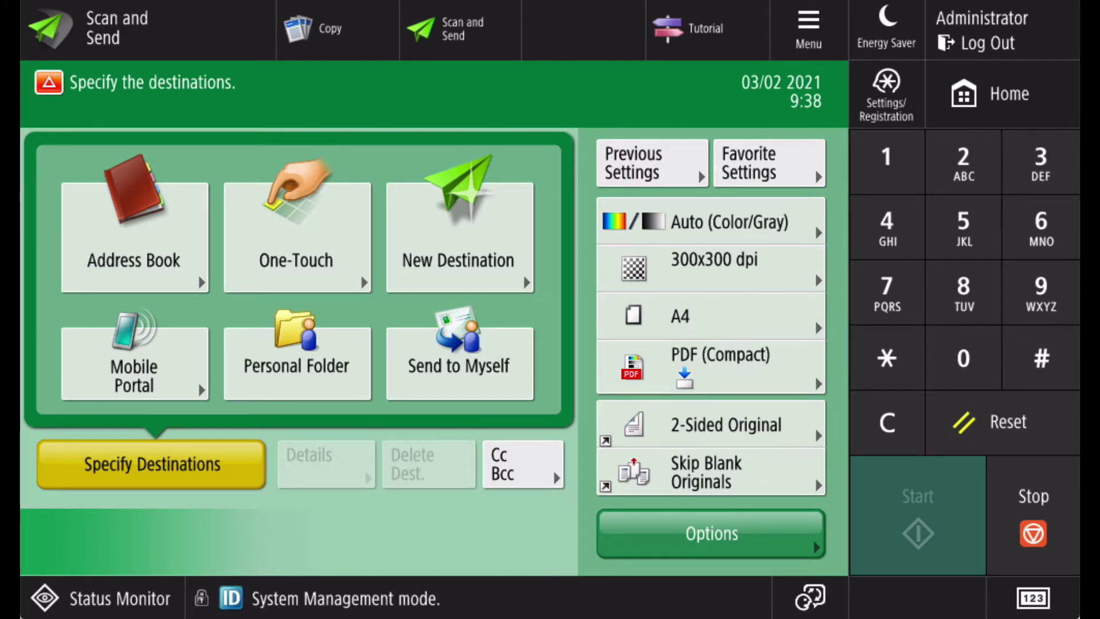
# Step: Start a new e-mail destination and check colour mode, resolution and scan size, leaving them unchanged
pyautogui.click(481, 252)
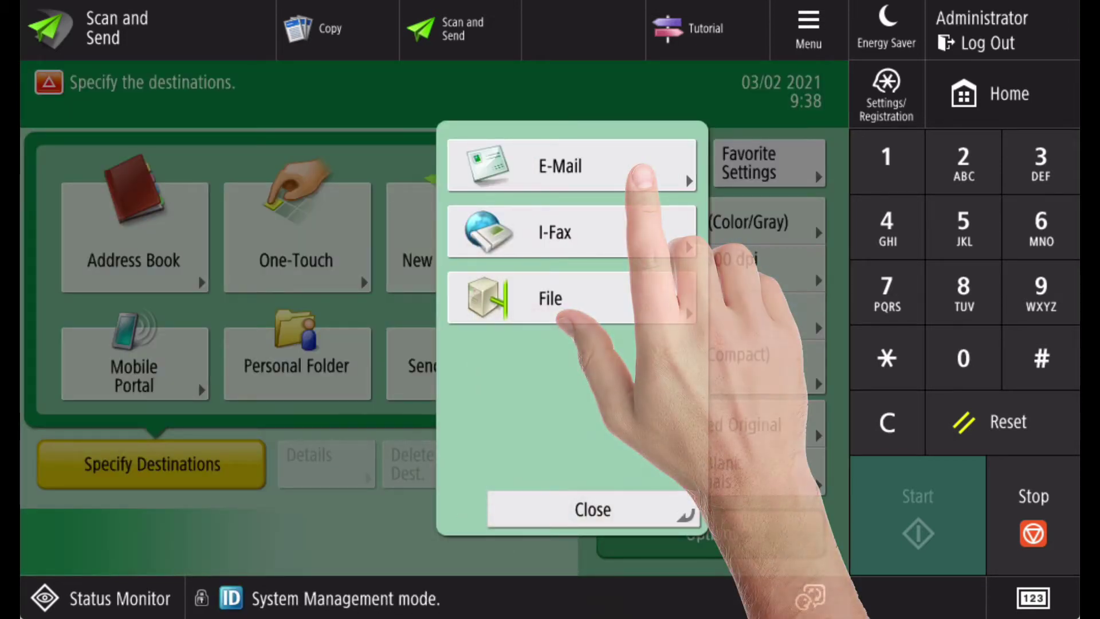
pyautogui.click(642, 172)
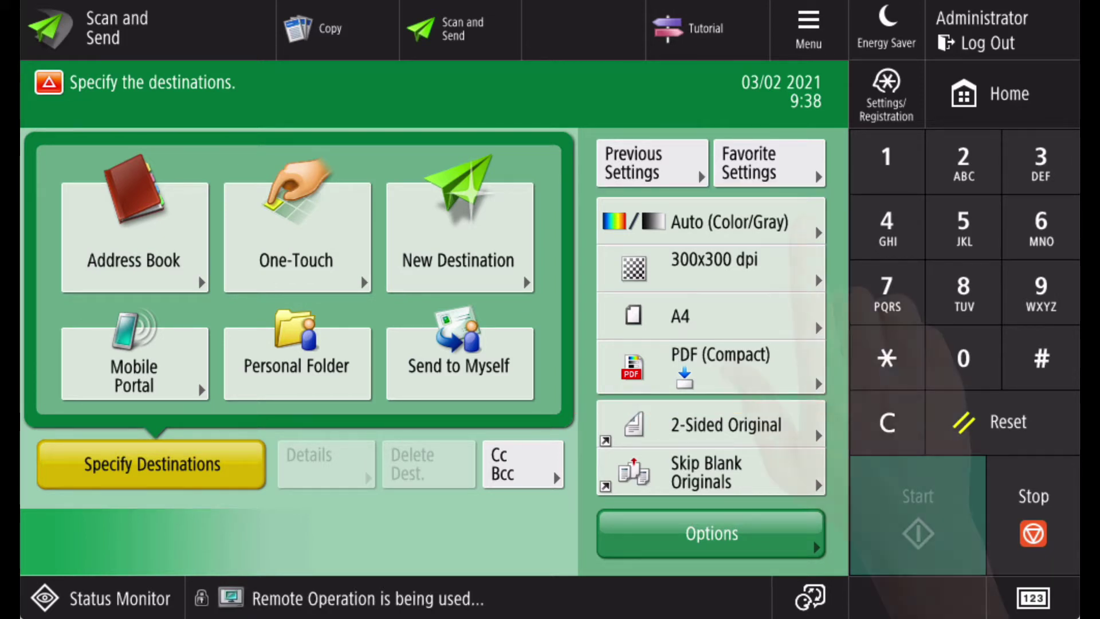
pyautogui.click(805, 226)
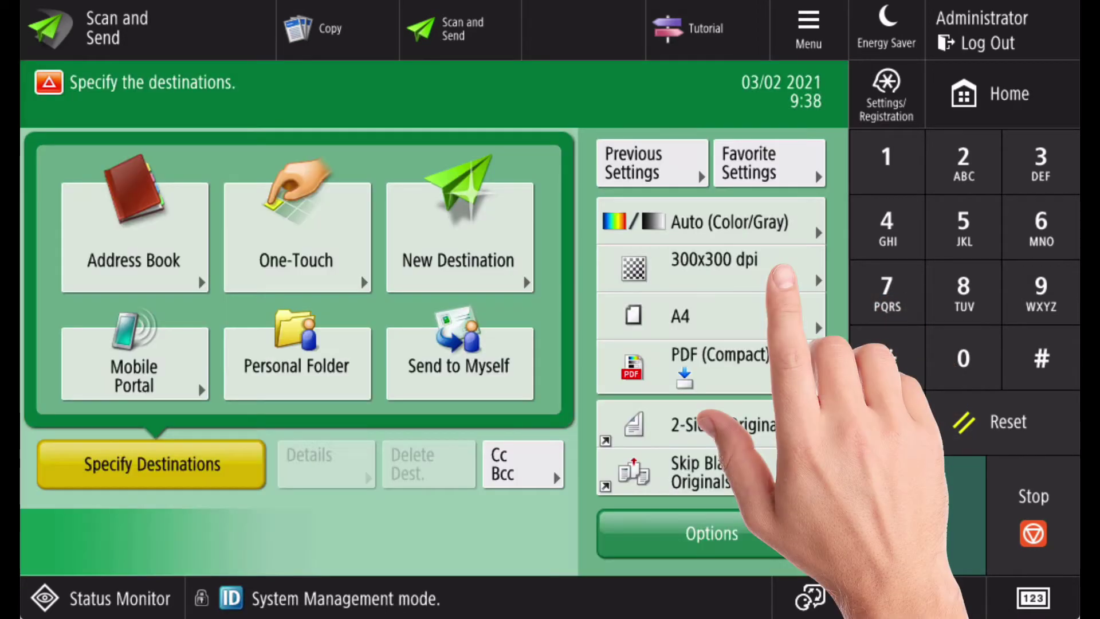
pyautogui.click(782, 269)
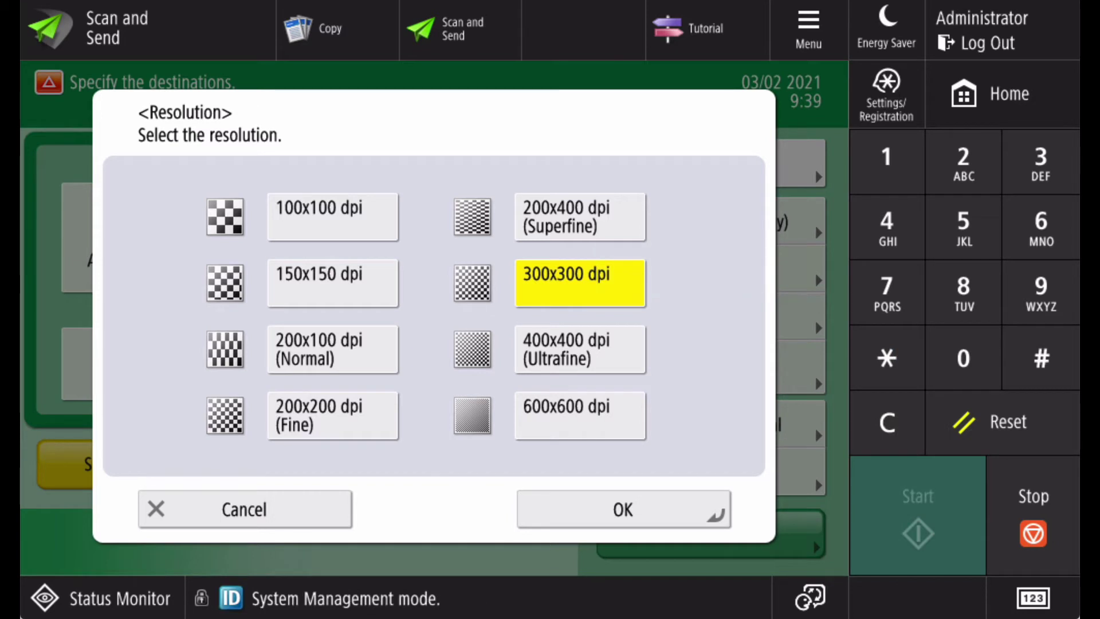
pyautogui.click(245, 509)
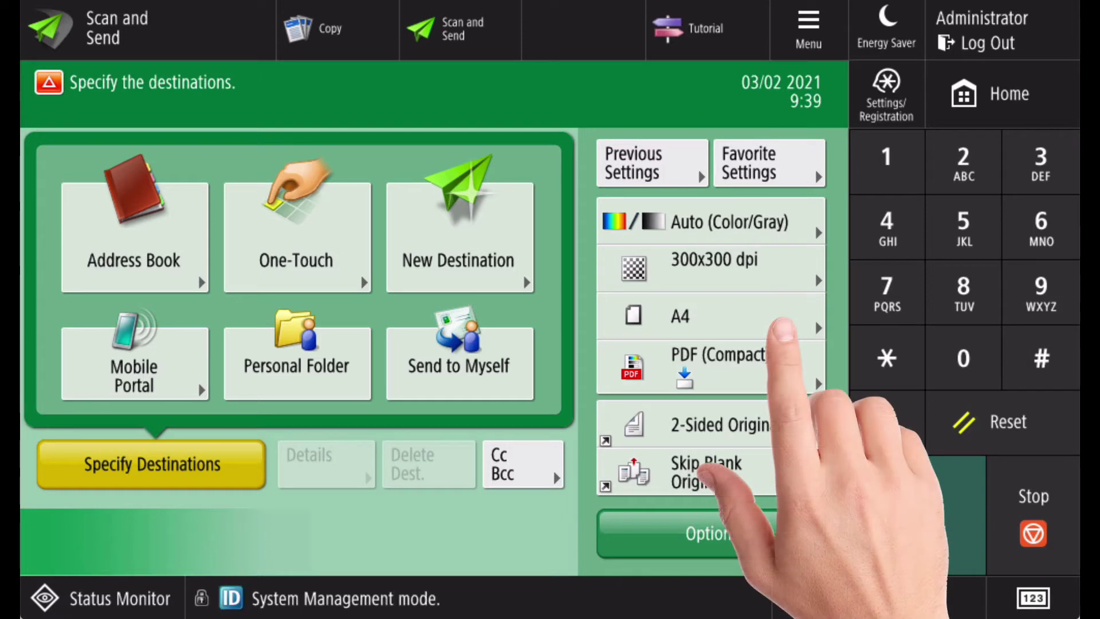
pyautogui.click(785, 321)
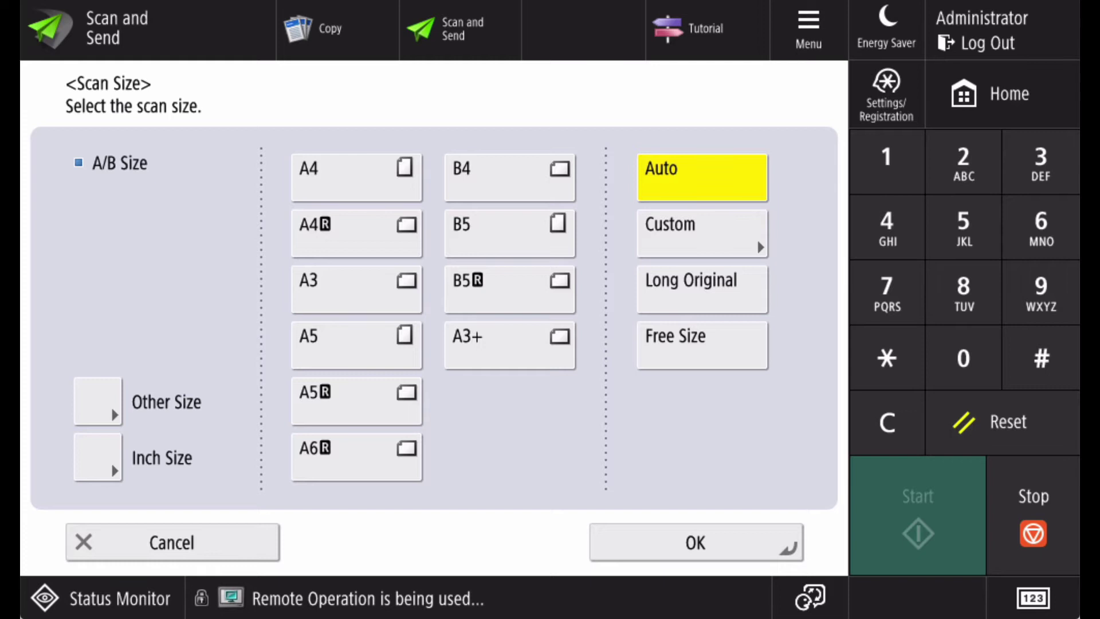
pyautogui.click(173, 543)
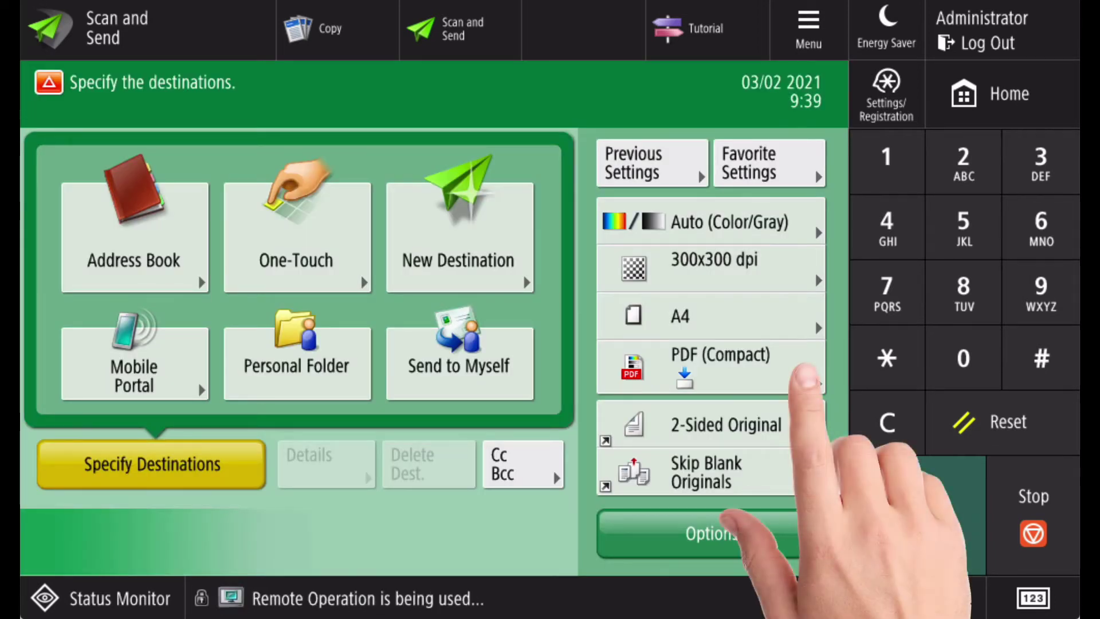
# Step: Try PDF with fast OCR, then switch the file format to OOXML Word
pyautogui.click(807, 374)
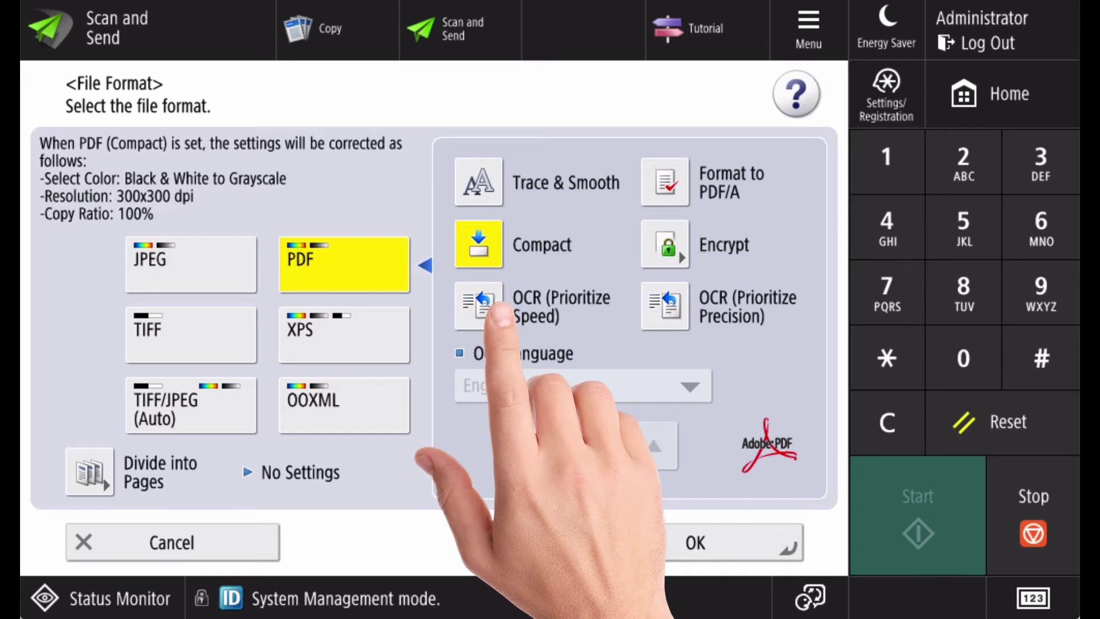
pyautogui.click(496, 308)
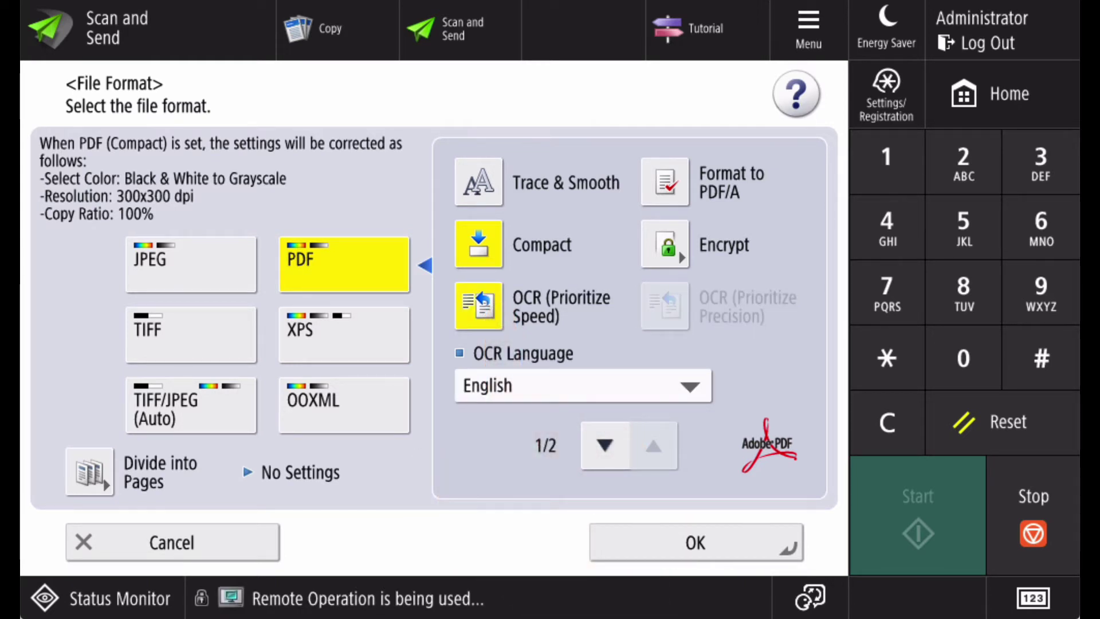
pyautogui.click(366, 404)
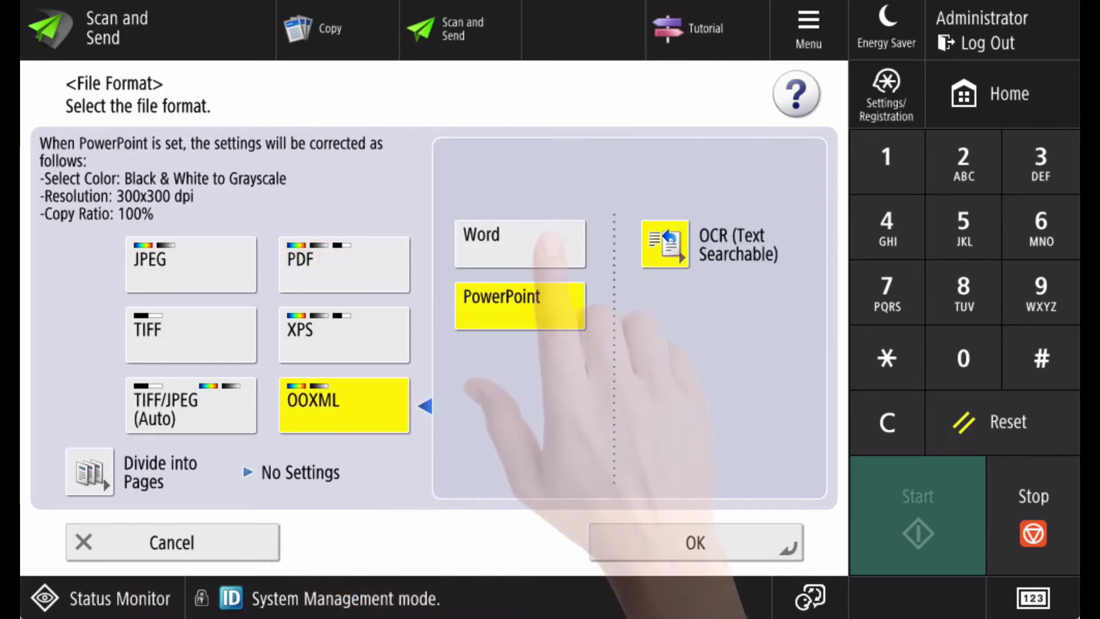
pyautogui.click(549, 242)
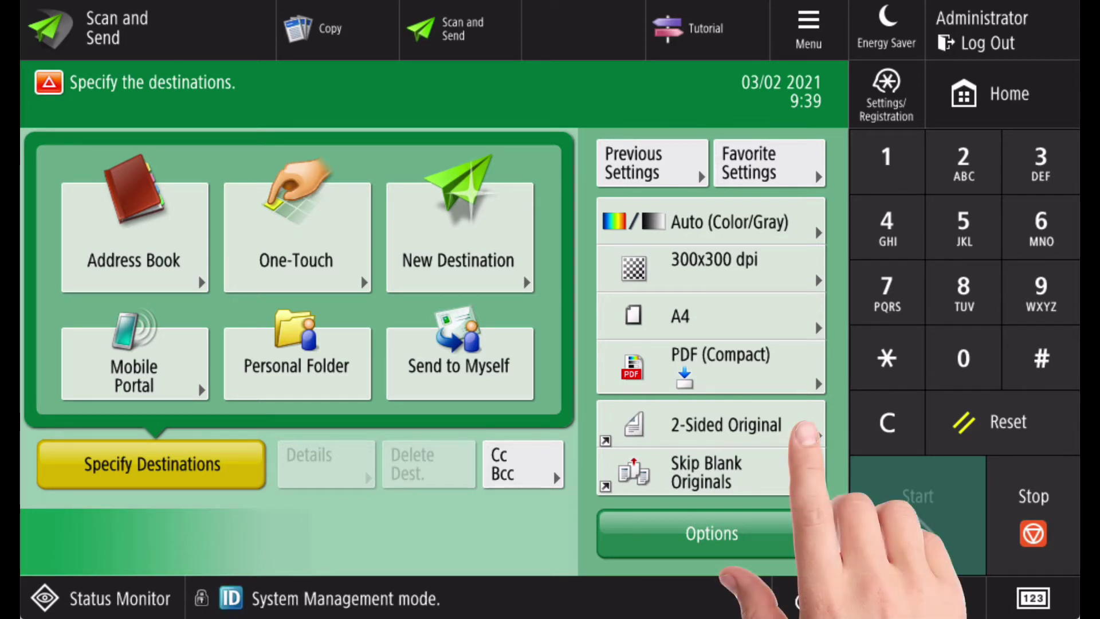
# Step: Check the two-sided original and blank-page skipping settings without applying either
pyautogui.click(804, 434)
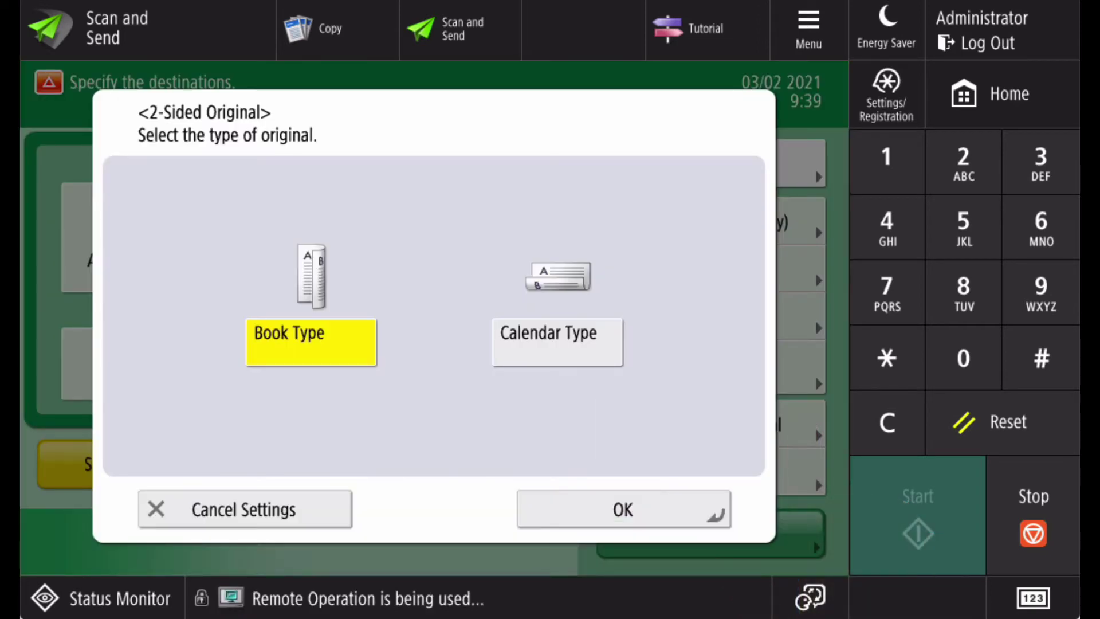
pyautogui.click(245, 509)
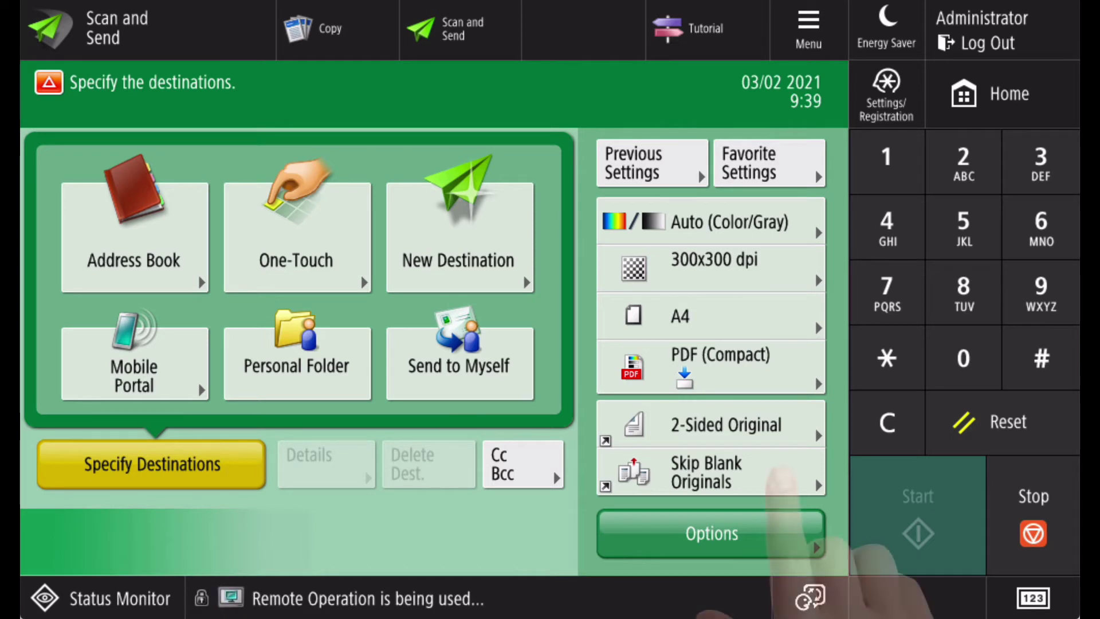
pyautogui.click(782, 474)
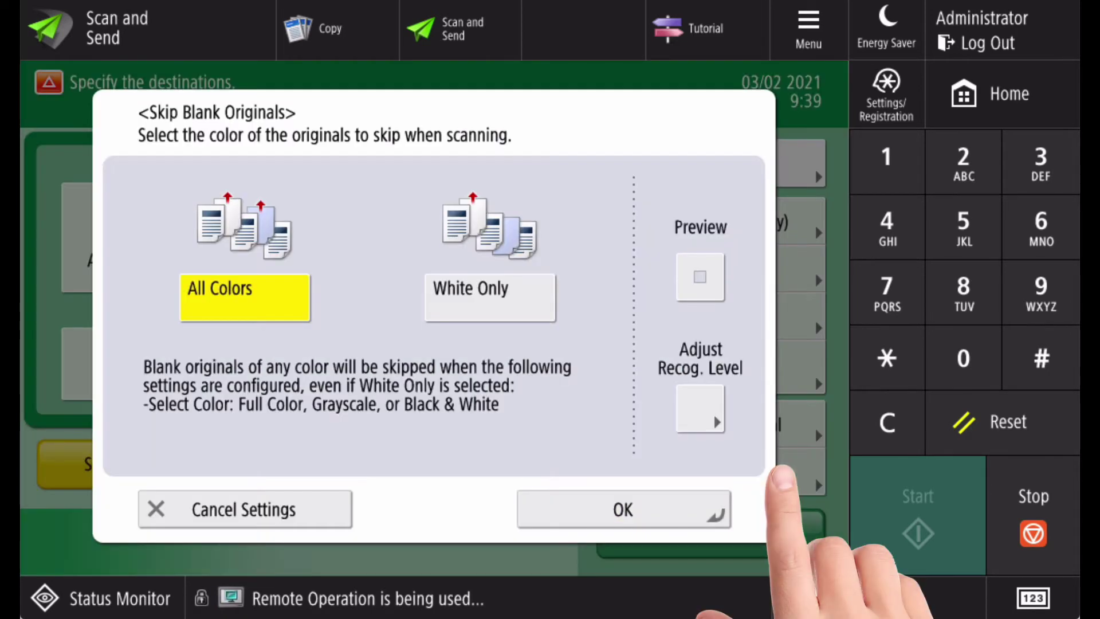
pyautogui.click(244, 509)
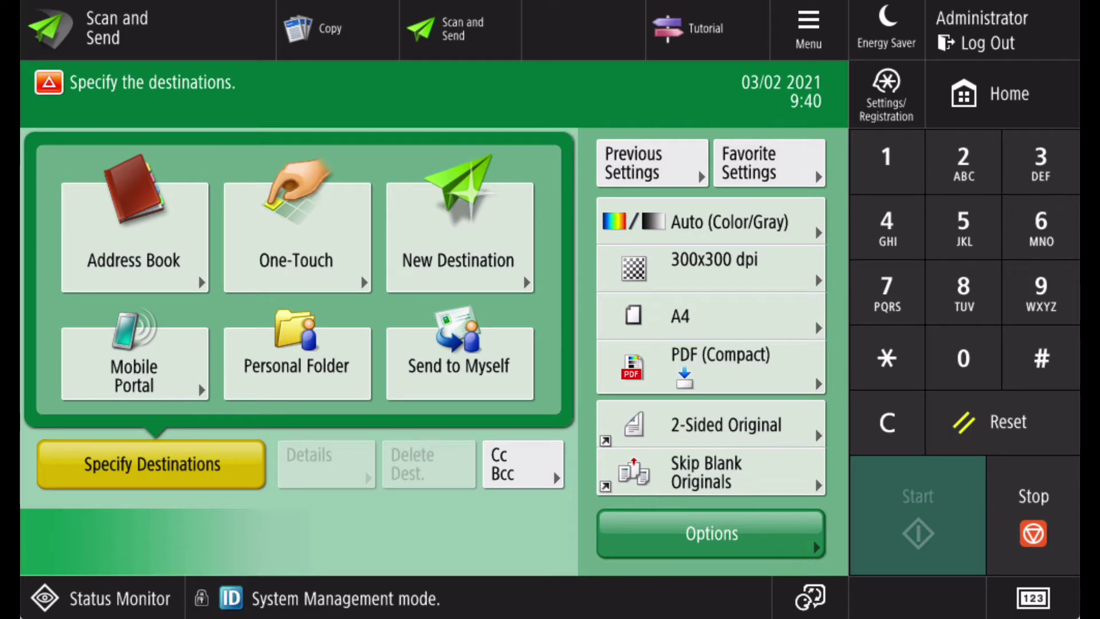
# Step: Browse both pages of scan options, leaving file name, subject and message unset
pyautogui.click(767, 533)
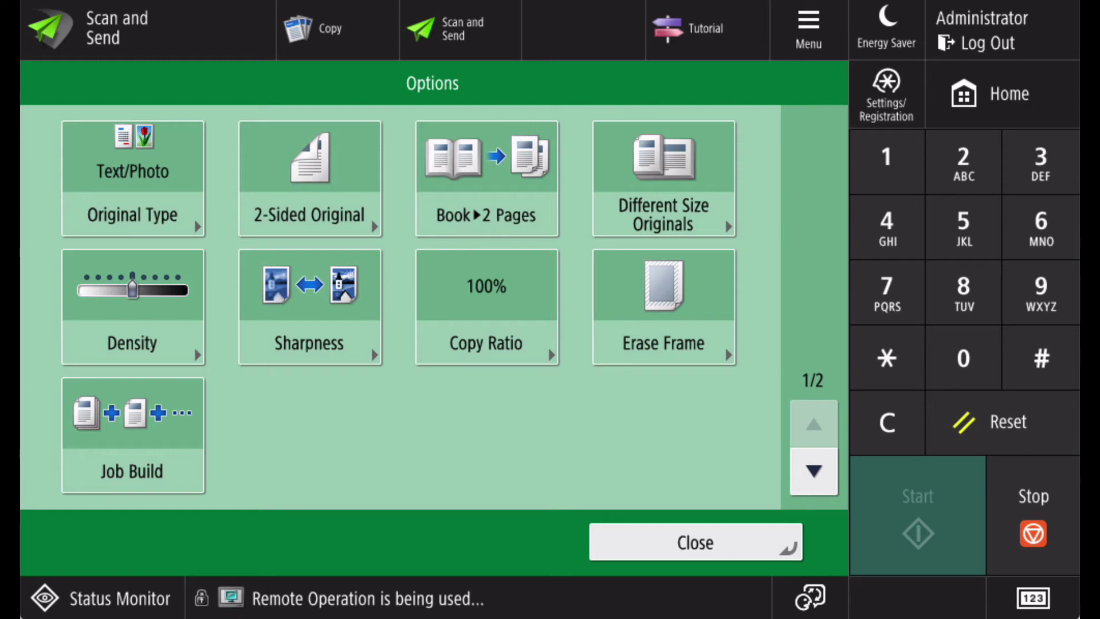
pyautogui.click(829, 475)
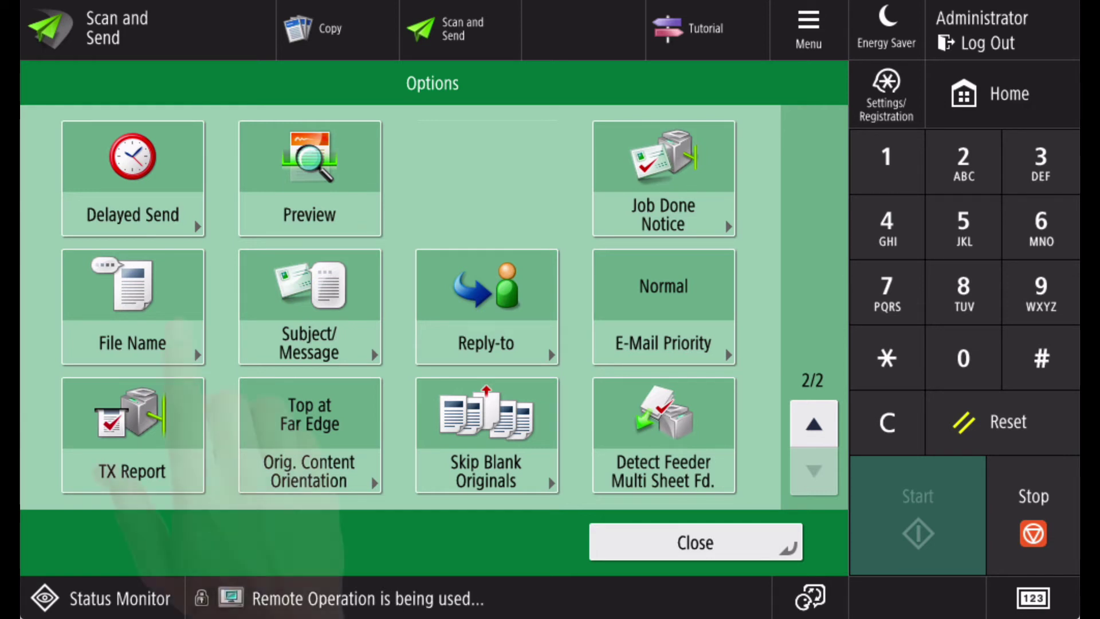
pyautogui.click(179, 331)
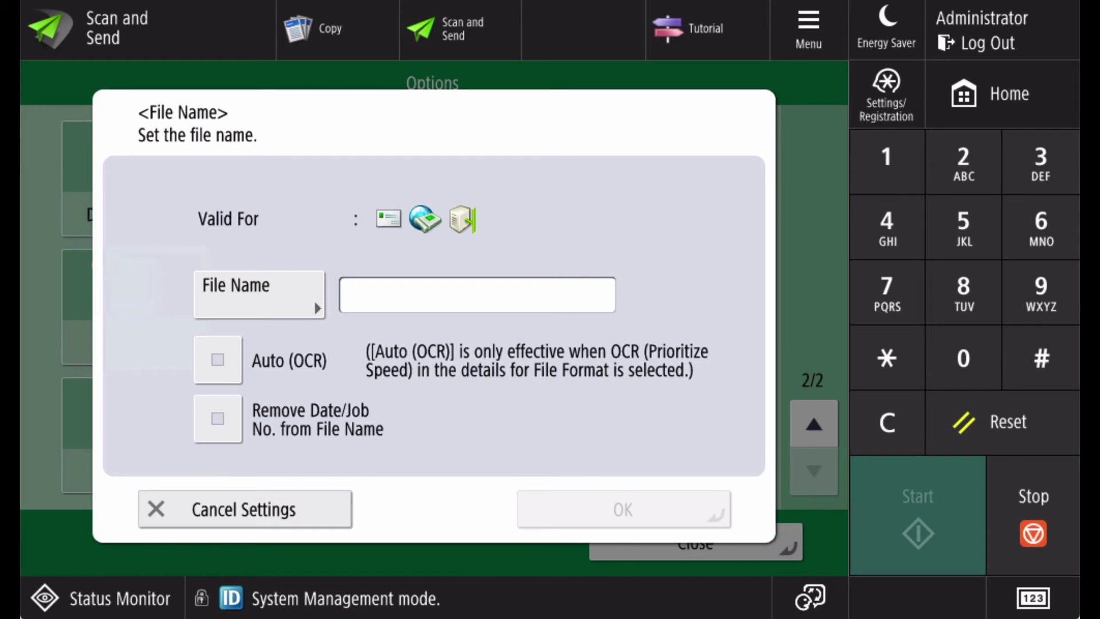
pyautogui.click(245, 509)
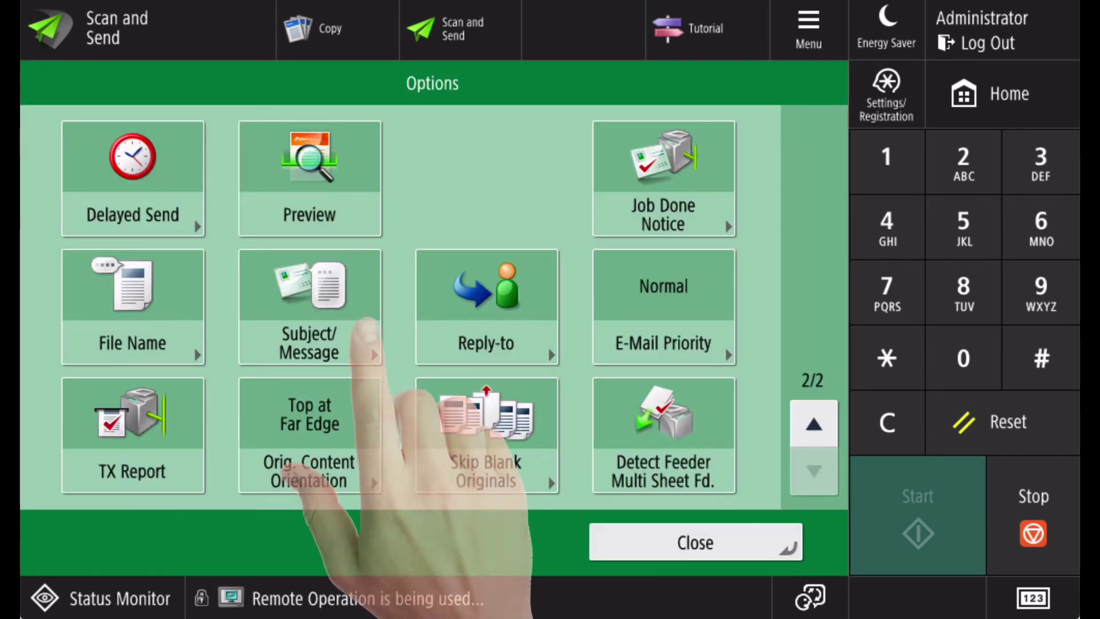
pyautogui.click(367, 331)
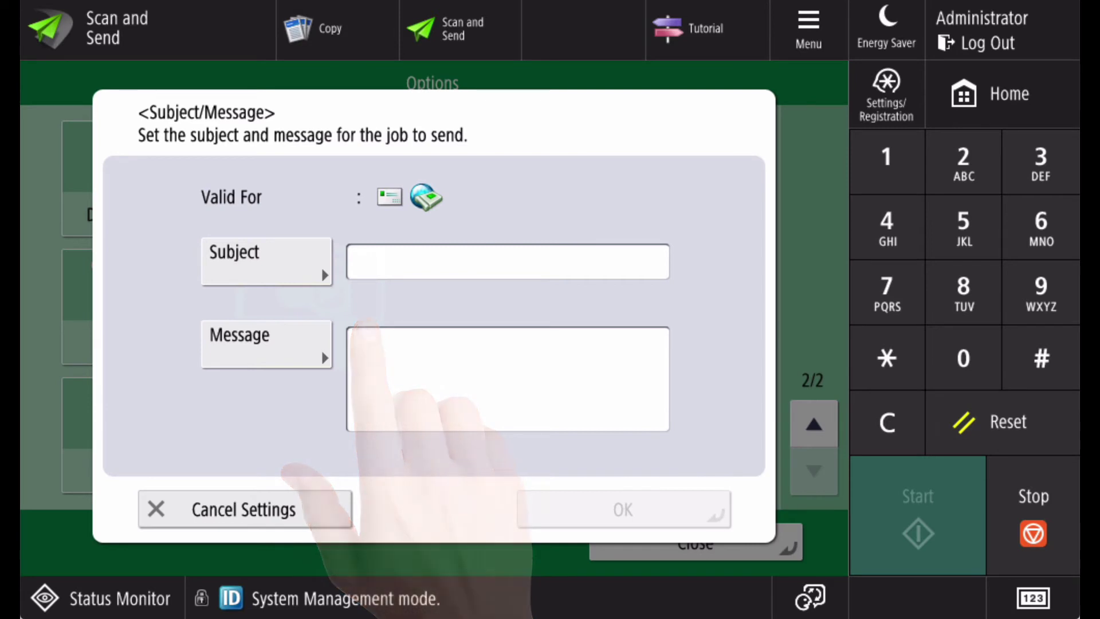
pyautogui.click(245, 510)
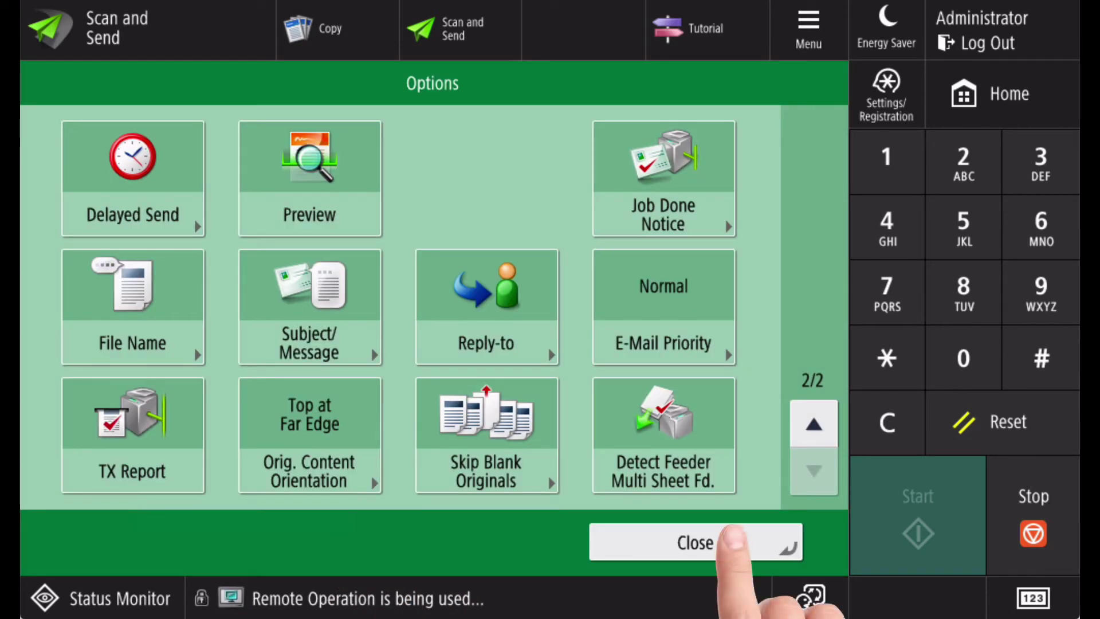
pyautogui.click(734, 538)
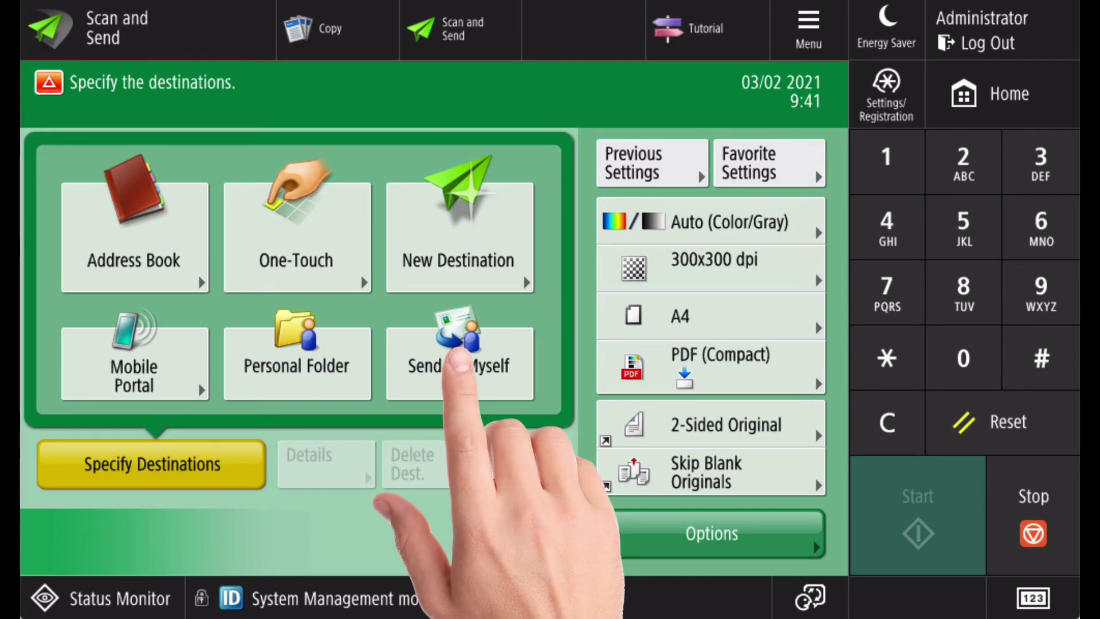
# Step: Address the scan via Send to Myself as PDF (Compact) with OCR (Prioritize Speed)
pyautogui.click(458, 361)
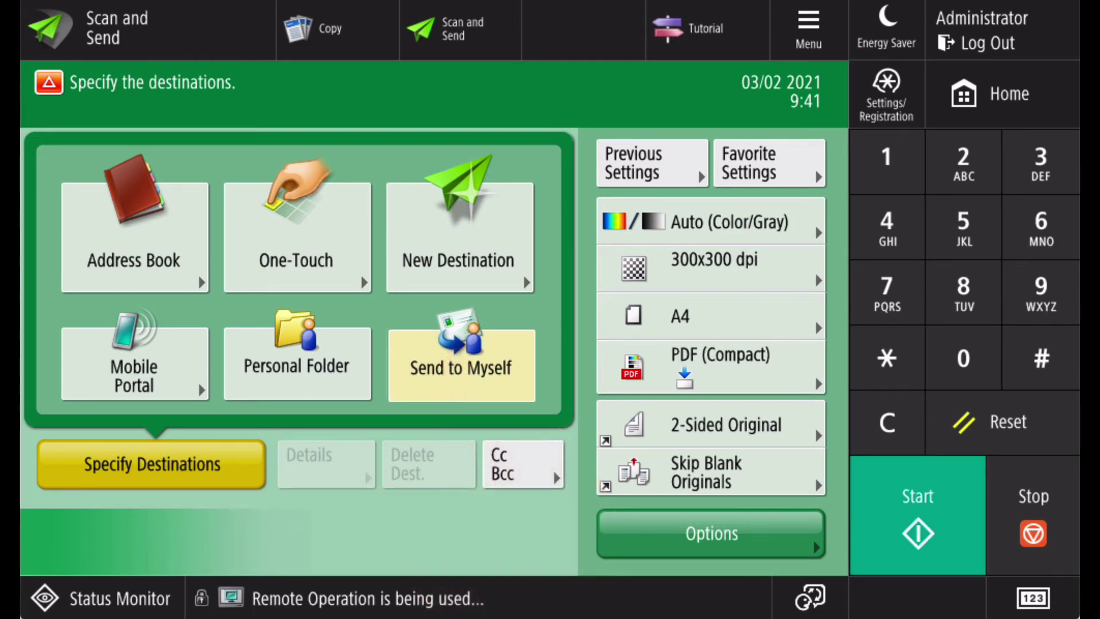
pyautogui.click(805, 364)
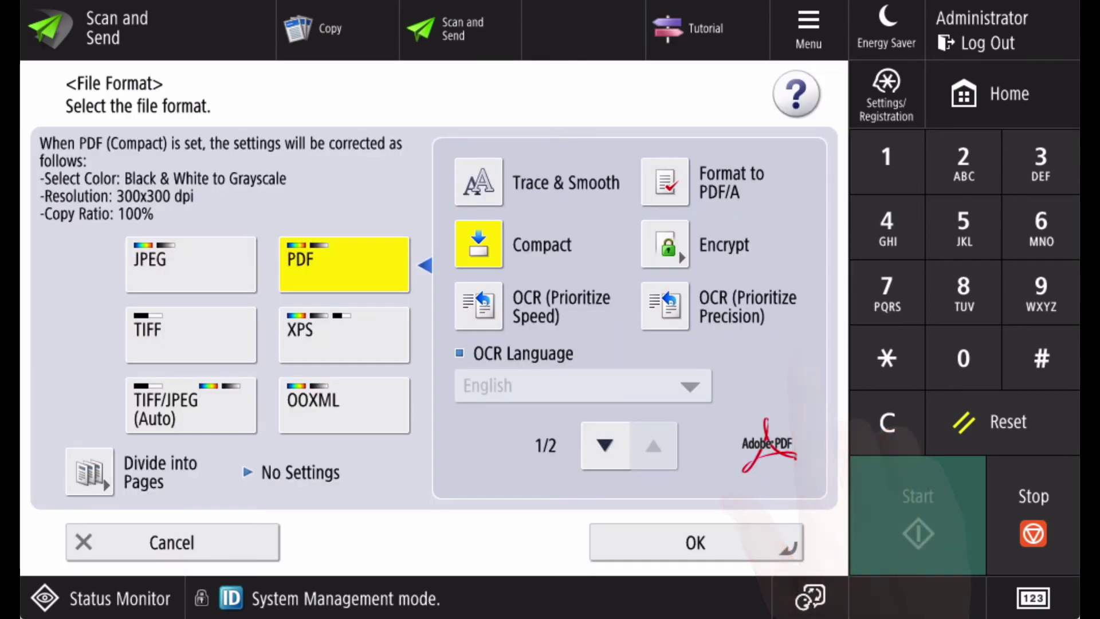
pyautogui.click(479, 307)
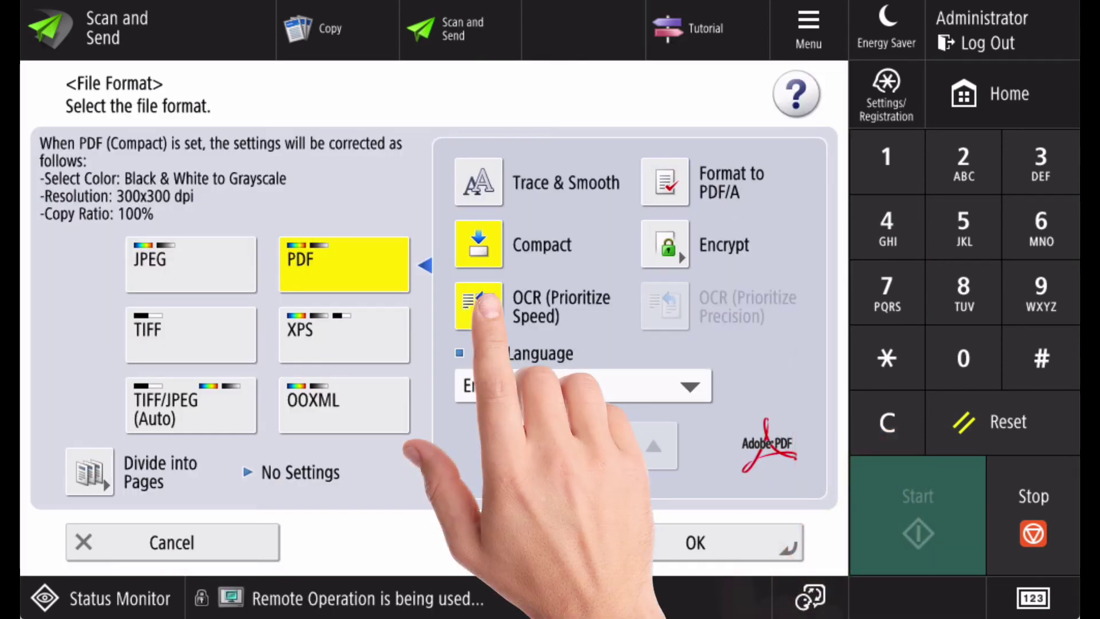
pyautogui.click(734, 536)
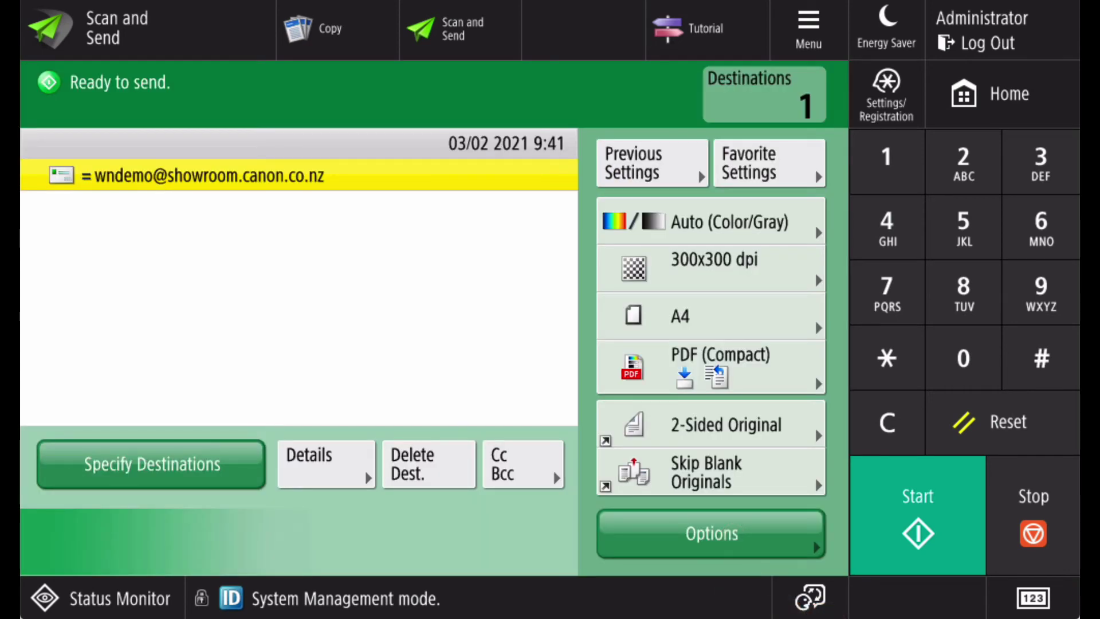
# Step: Switch on Preview on options page 2/2 and return to the main Scan and Send screen
pyautogui.click(735, 535)
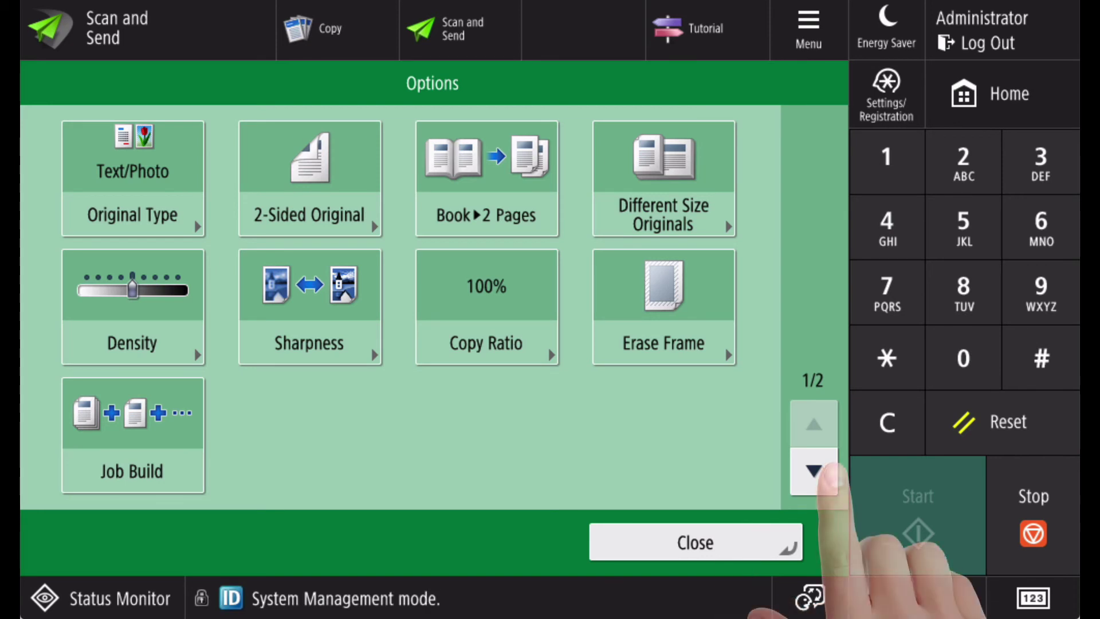
pyautogui.click(825, 472)
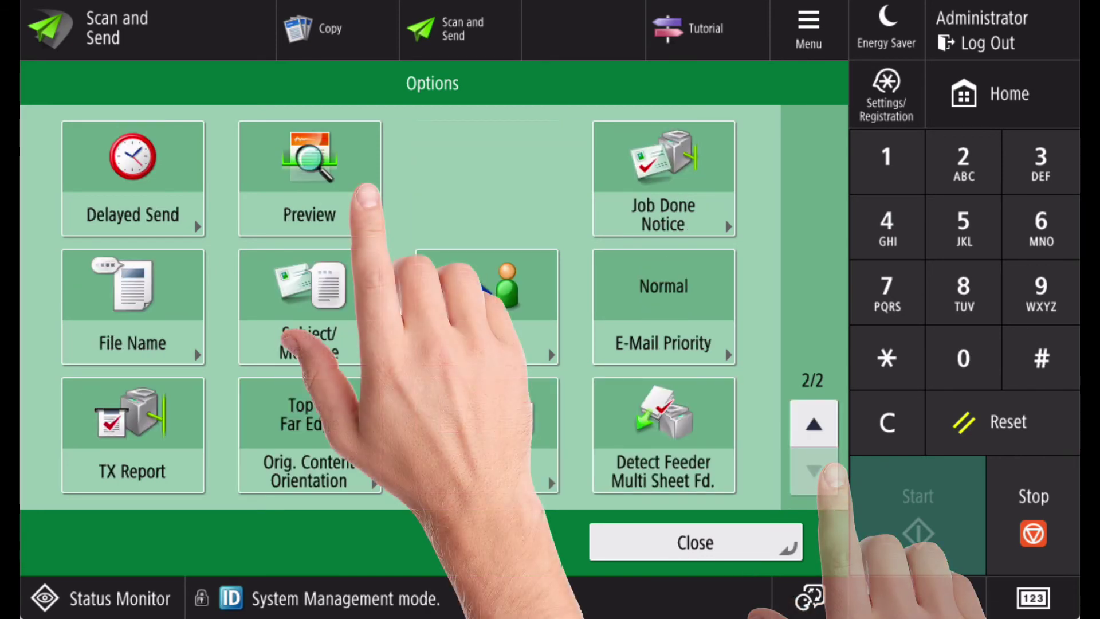
pyautogui.click(352, 208)
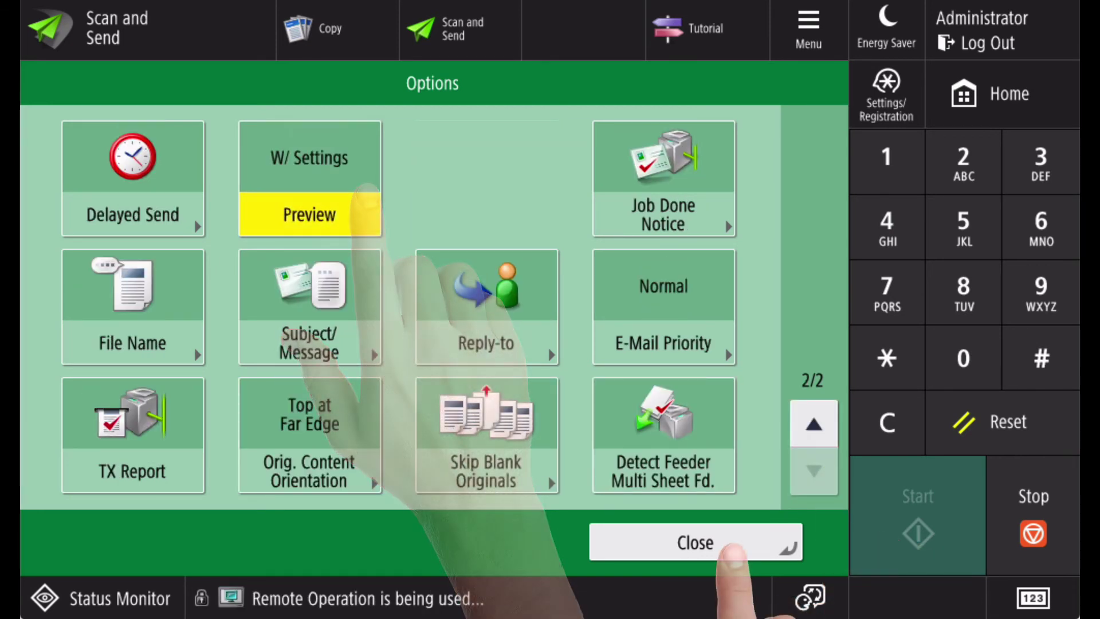
pyautogui.click(733, 550)
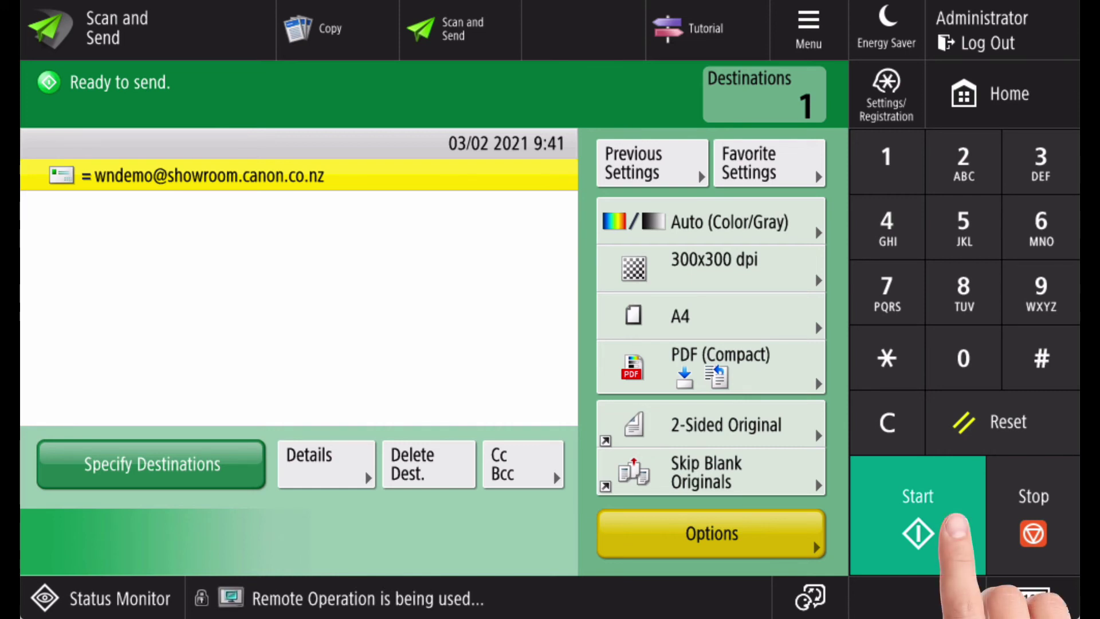
# Step: Scan the 'Get Kids in AKTION' flyer, review its one-page preview, and send it
pyautogui.click(955, 521)
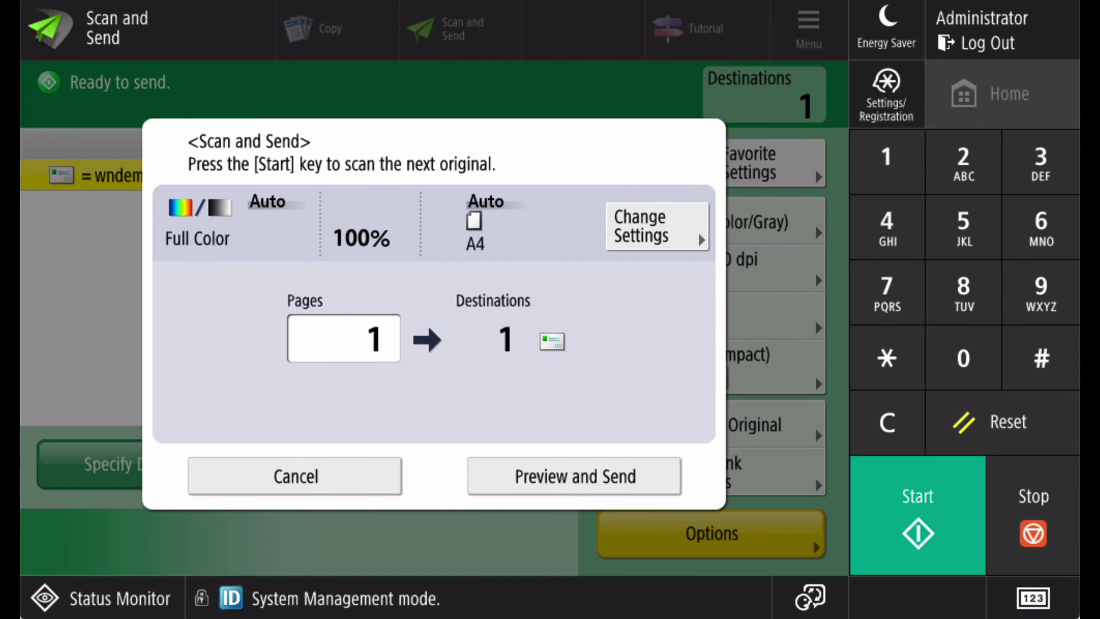
pyautogui.click(642, 477)
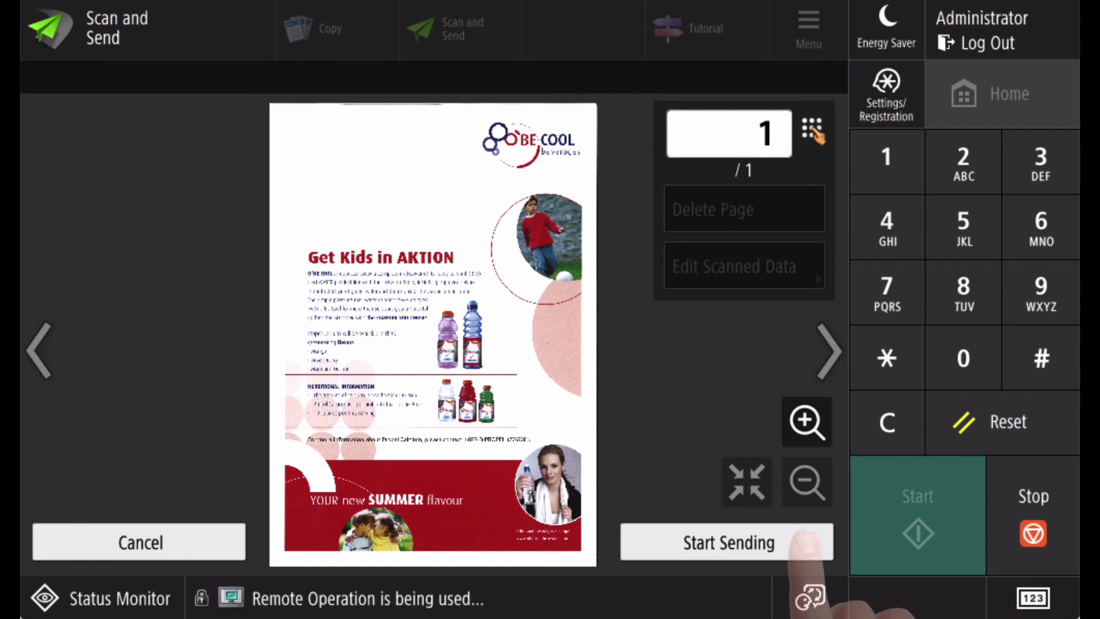
pyautogui.click(804, 543)
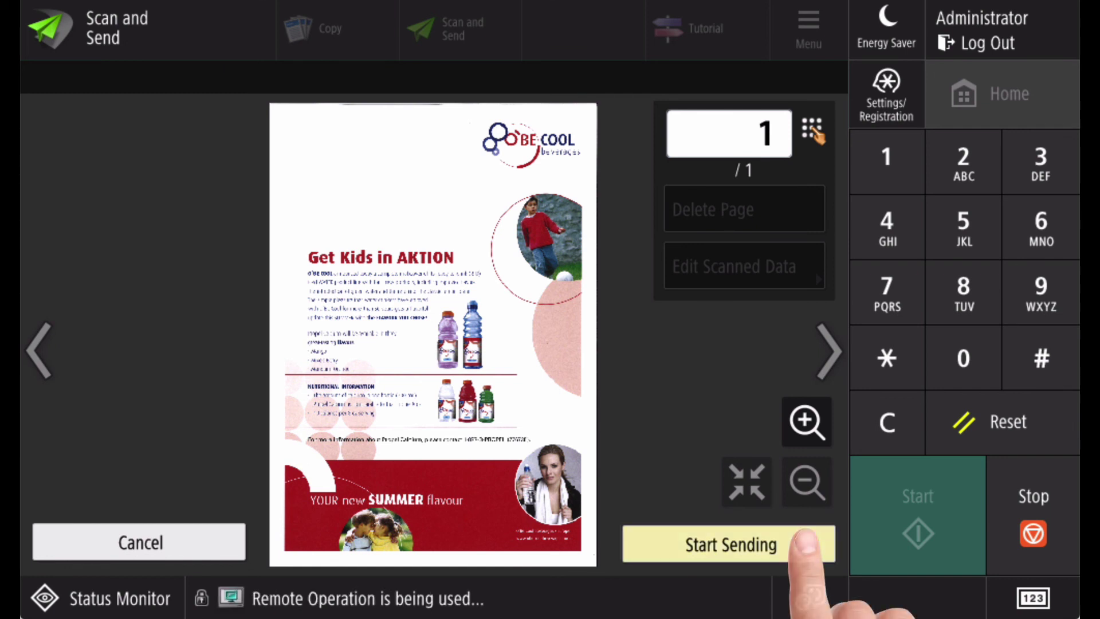